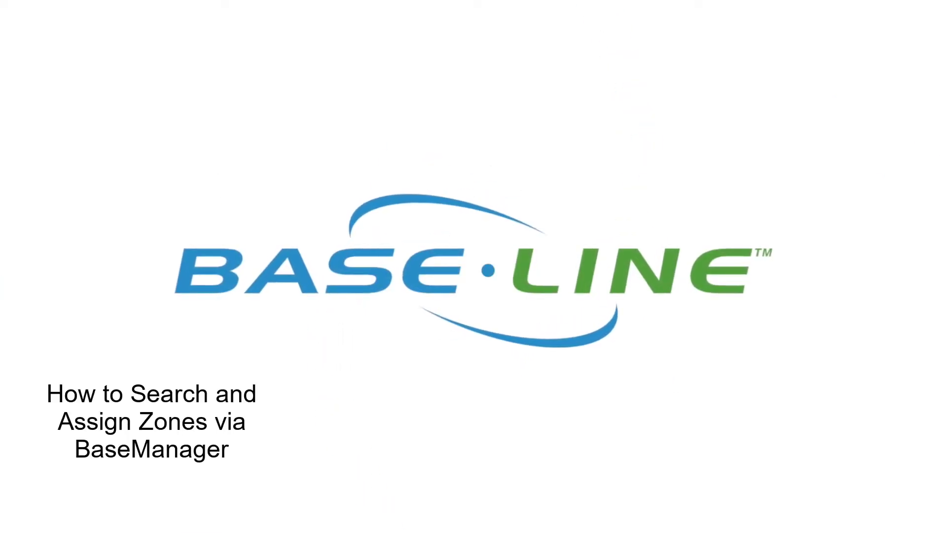
Step: Sign in to BaseManager at baselineapps.net in Firefox with the saved login
click(322, 51)
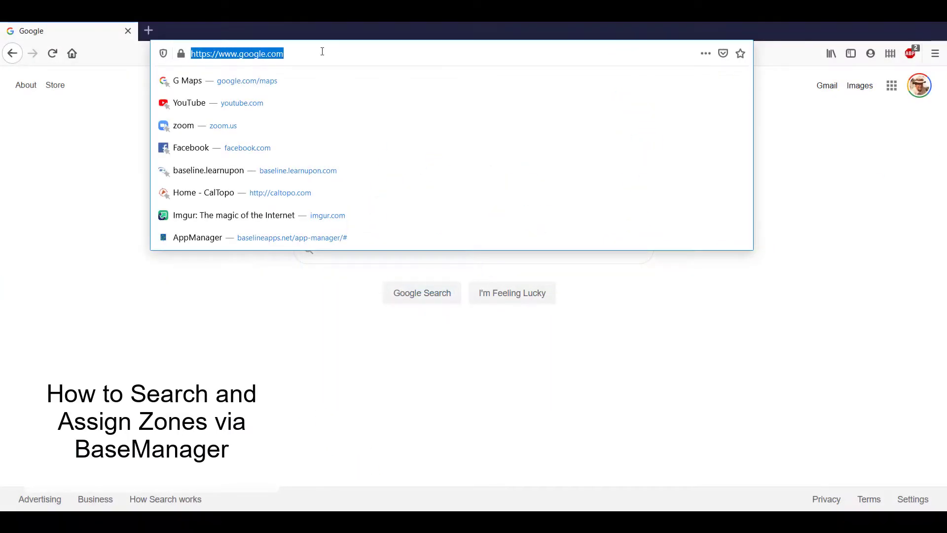
text(baselineapps.net/)
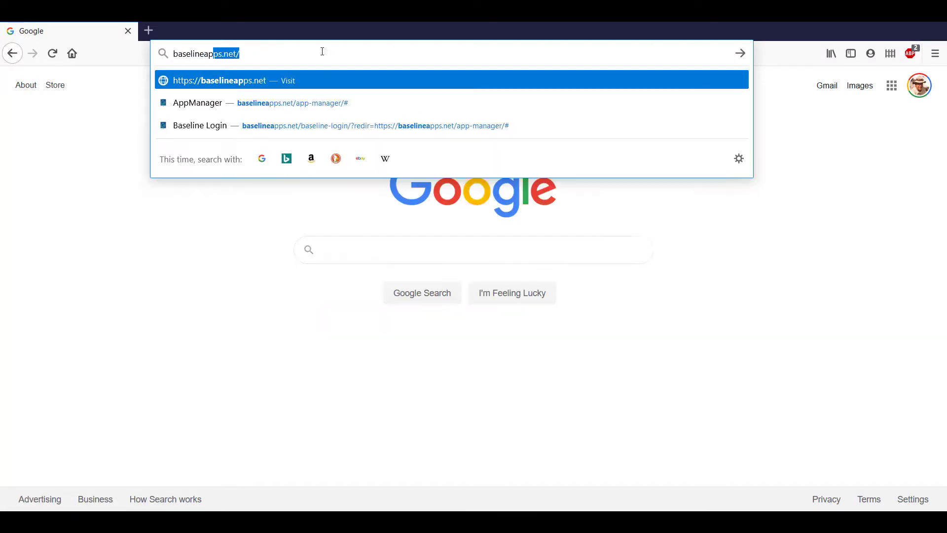
key(Return)
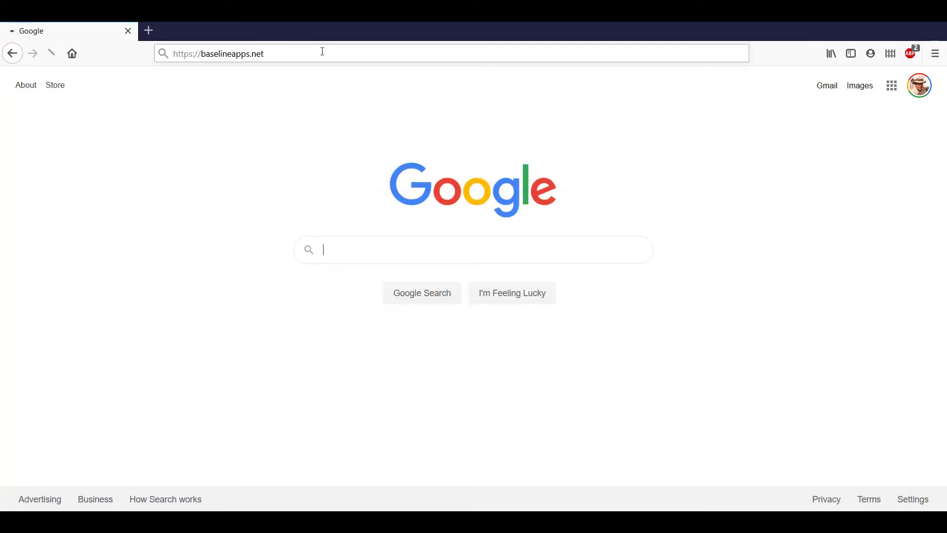
click(338, 360)
click(628, 384)
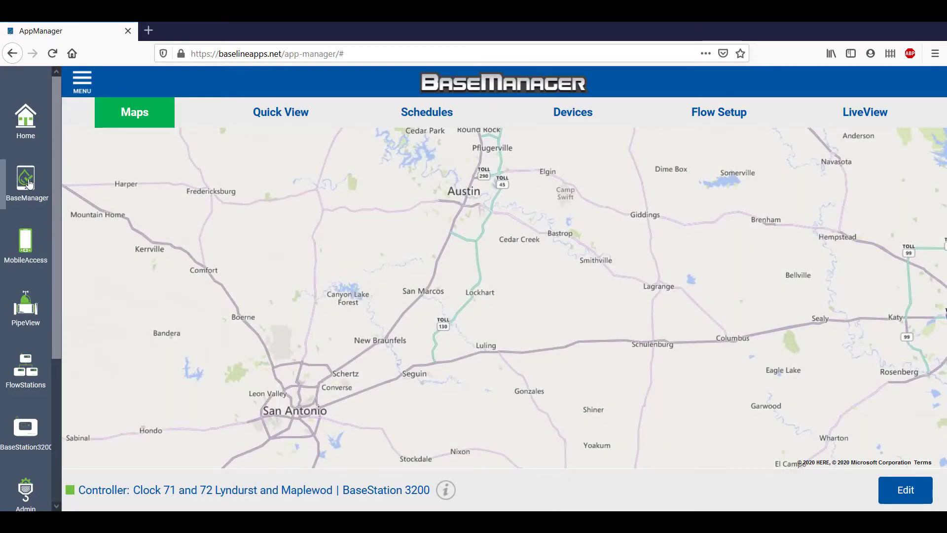
Step: Show the Assign biCoders list for zones via the controller's Quick View and Devices > Zones
click(267, 115)
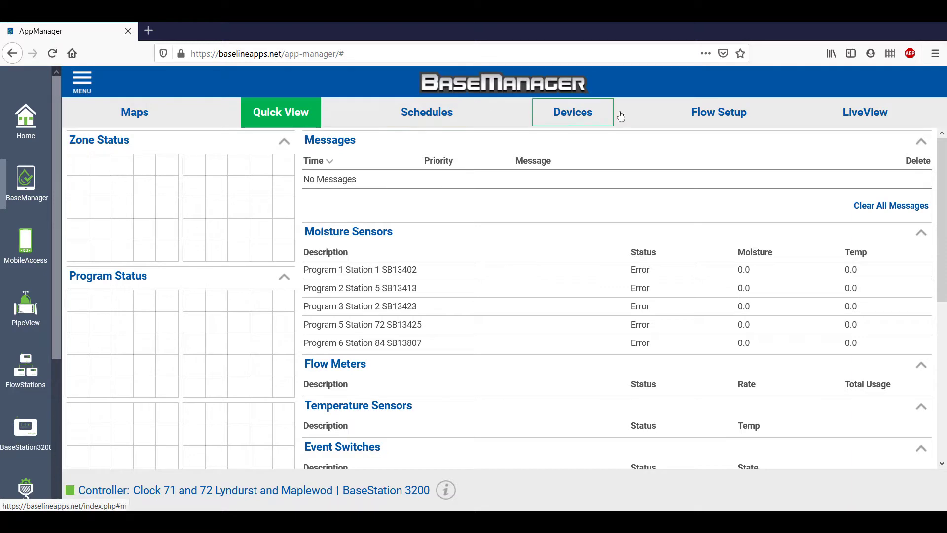
click(584, 114)
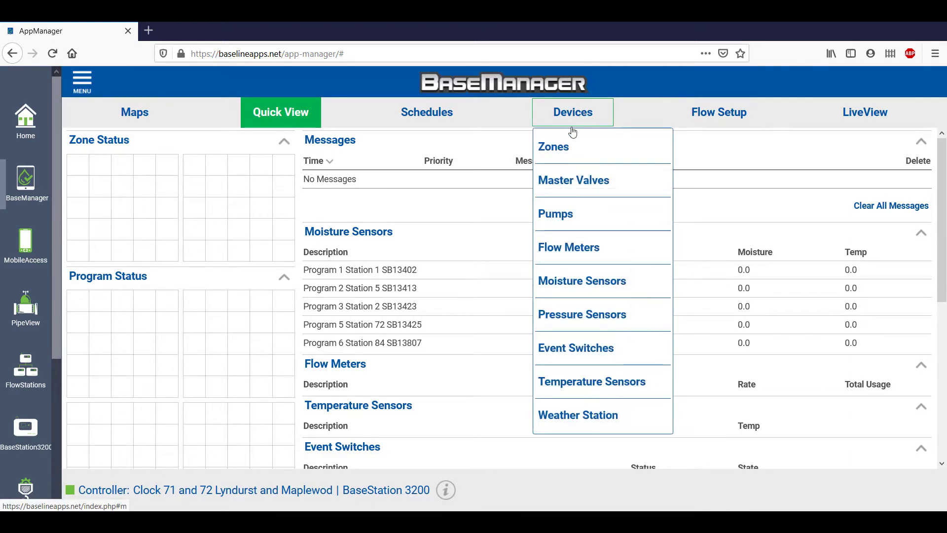
click(563, 148)
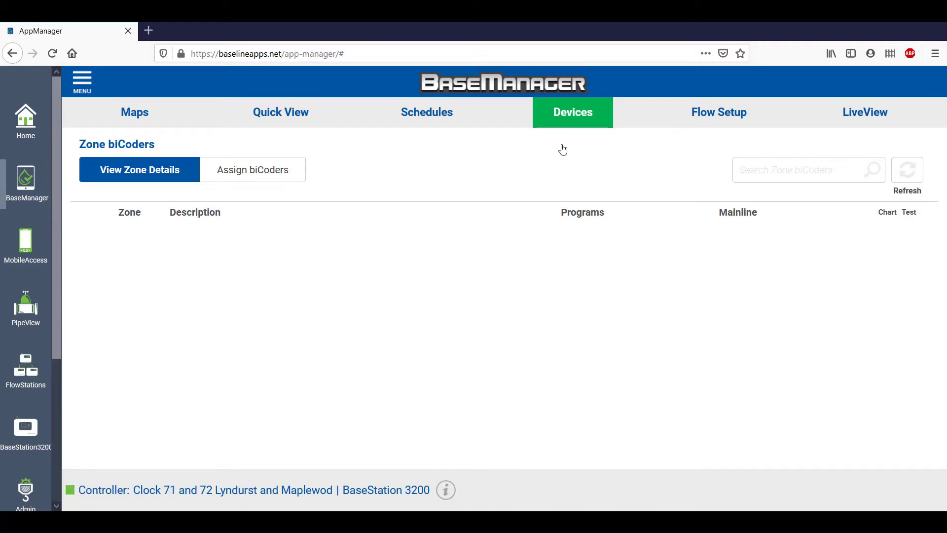
click(288, 170)
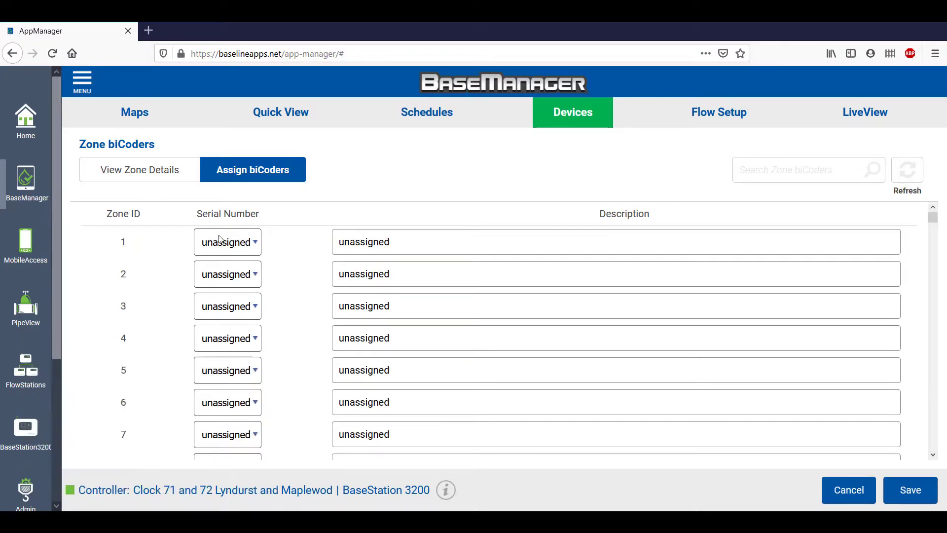
Step: Choose serial E283492 from zone 1's Serial Number list
click(255, 244)
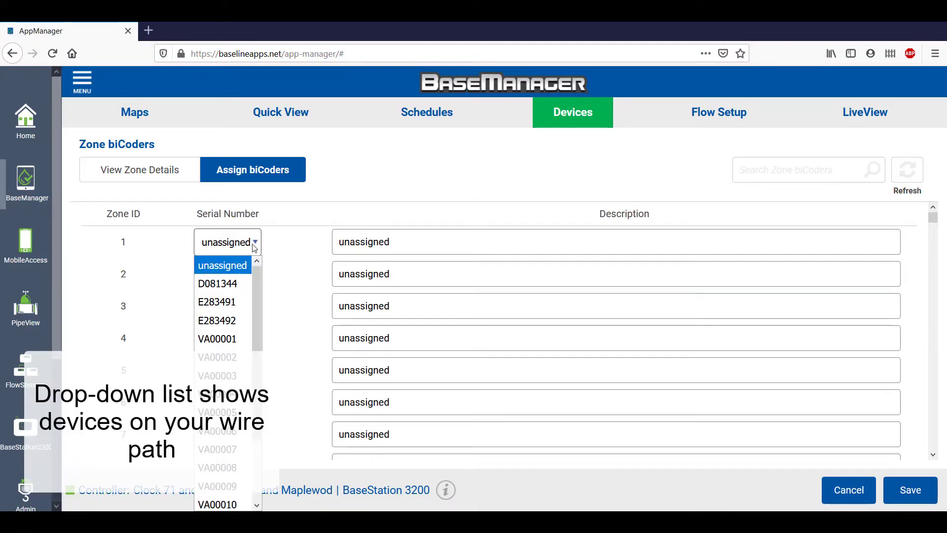
mouse_move(256, 273)
mouse_down()
mouse_move(260, 371)
mouse_move(269, 275)
mouse_up()
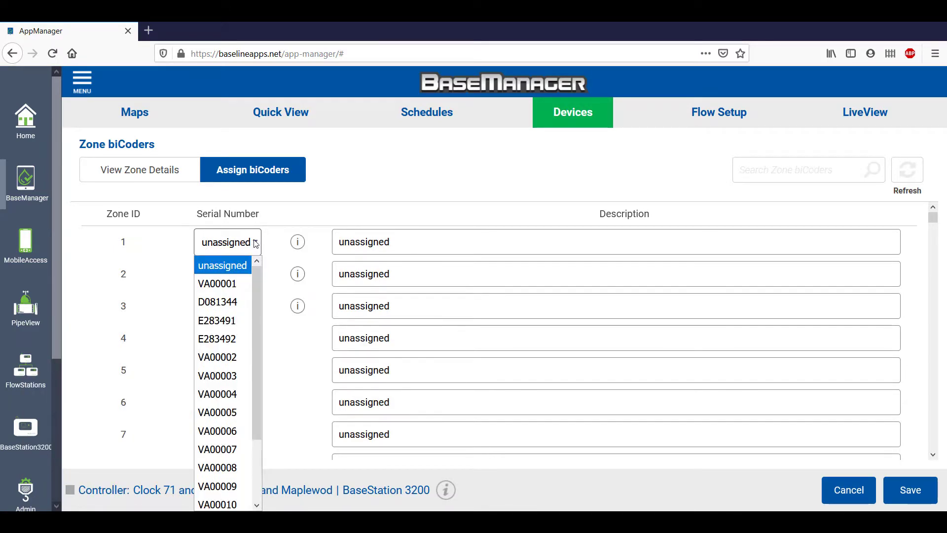
click(234, 339)
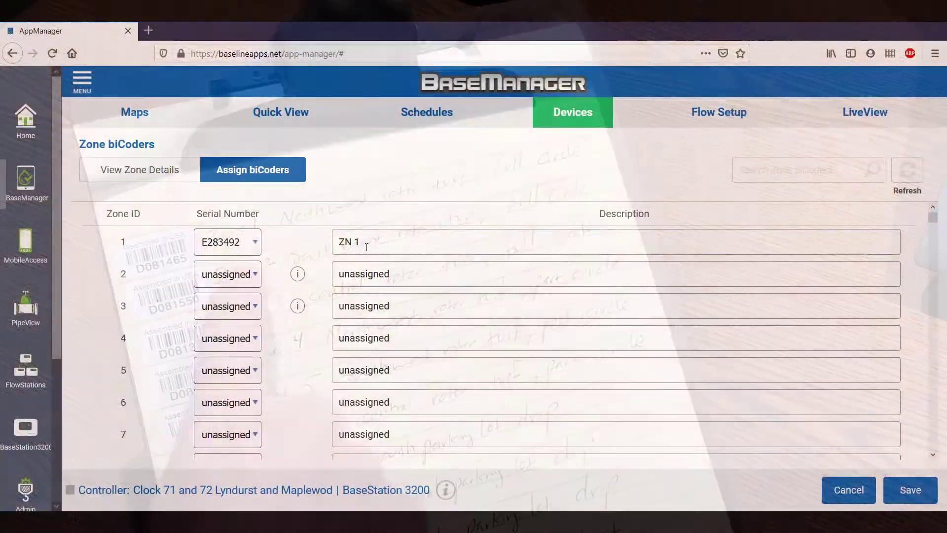
Step: Replace zone 1's ZN 1 description, starting with 'northwest'
drag(363, 243, 279, 243)
text(northwest rotor turf, full circle)
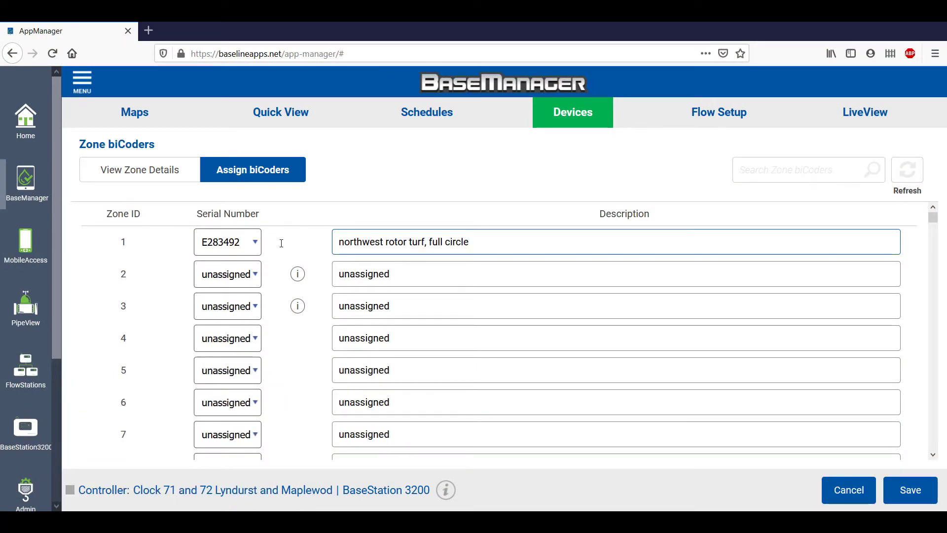
Step: Give zone 2 serial VA00003 'southwest rotor turf, full circle' and zone 3 VA00007 'central rotor turf, full circle'
click(249, 277)
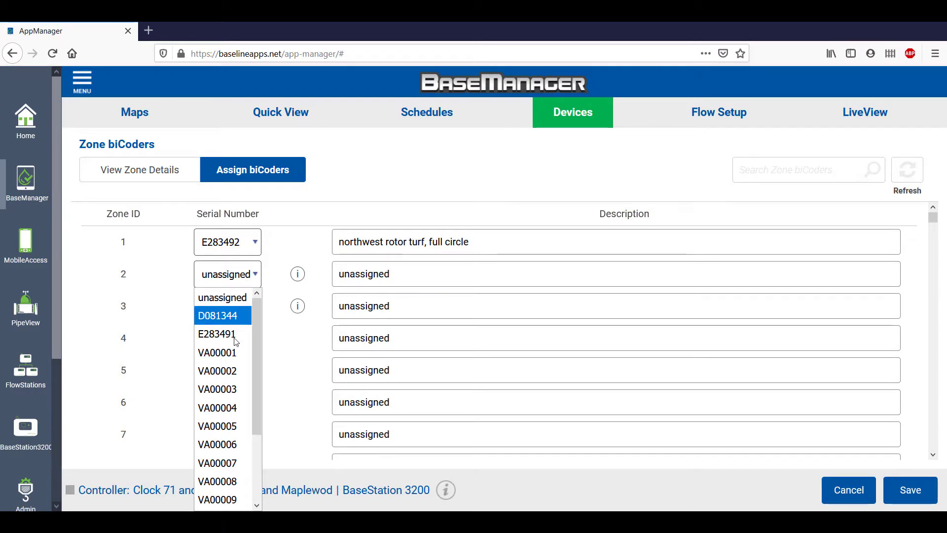
click(230, 387)
drag(393, 270, 329, 272)
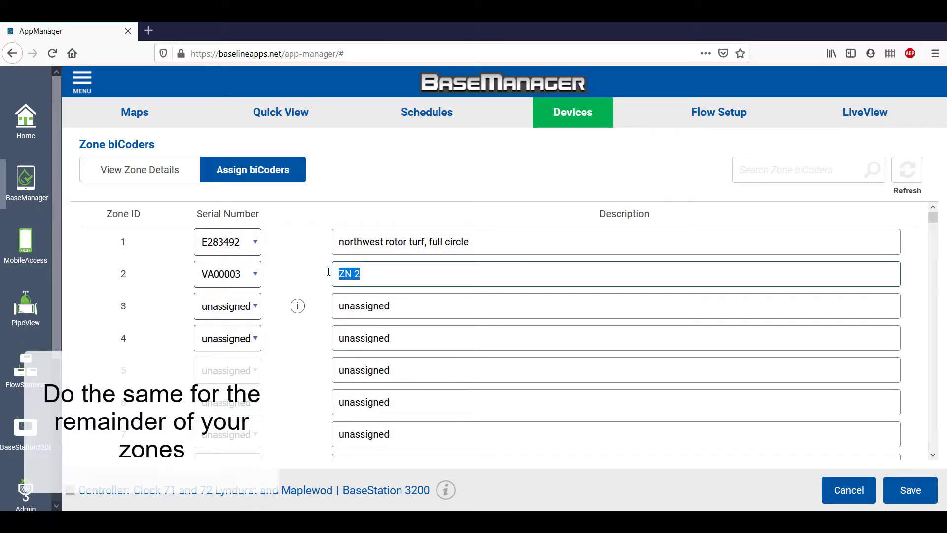
text(southwest rotor turf, full circle)
click(228, 305)
click(222, 210)
drag(375, 306, 308, 306)
text(central rotor turf, full circle)
Step: Assign serial VA00004 to zone 4 and begin its description 'northwest rotor tur'
click(227, 338)
click(224, 169)
drag(374, 338, 313, 337)
text(northwest rotor tur)
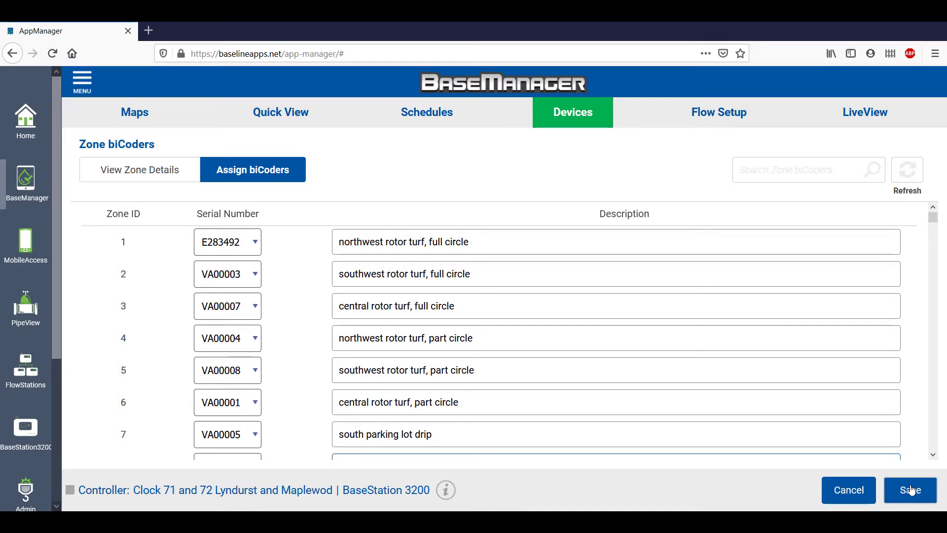
Step: Save the zone assignments and let the devices update to the View Zone Details list
click(911, 489)
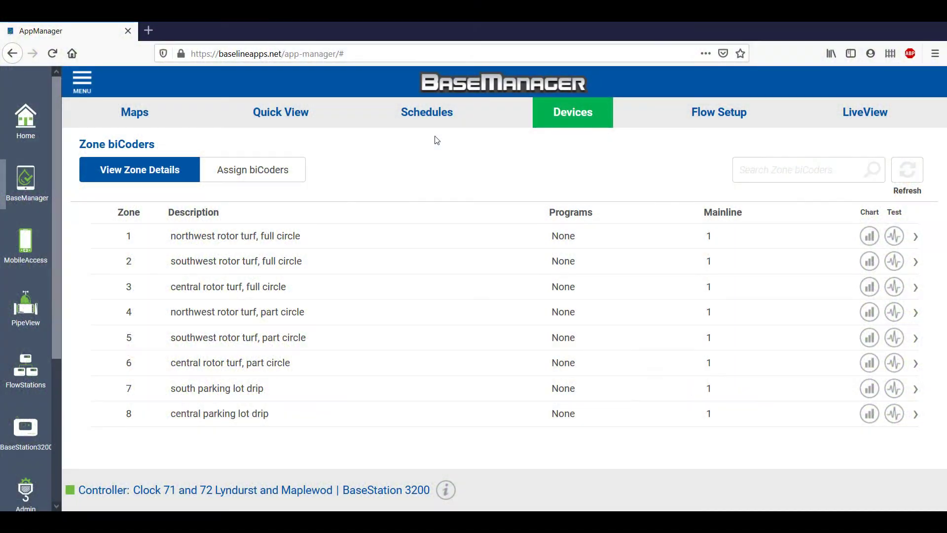
Step: In Assign Master Valves, give valve 1 serial D081344 and description 'Front street master valve, 2"'
click(581, 116)
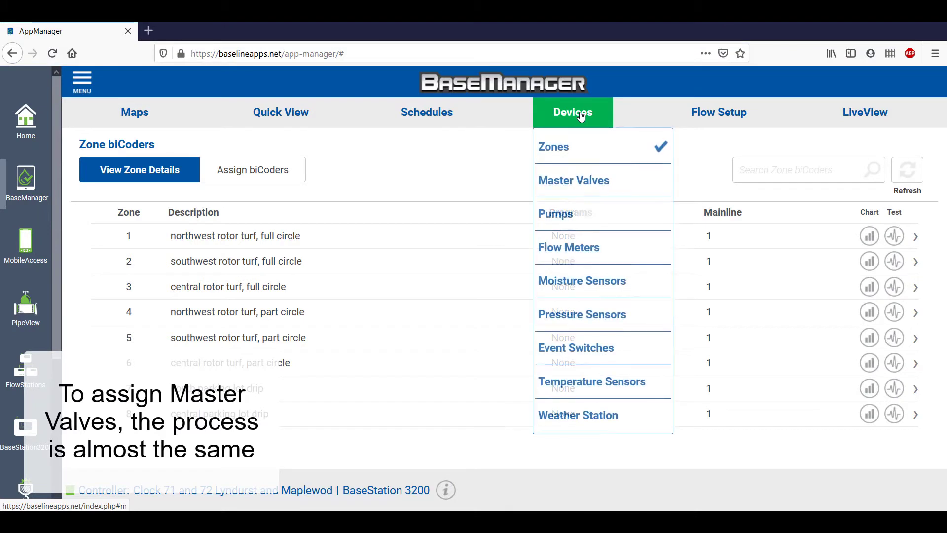
click(590, 180)
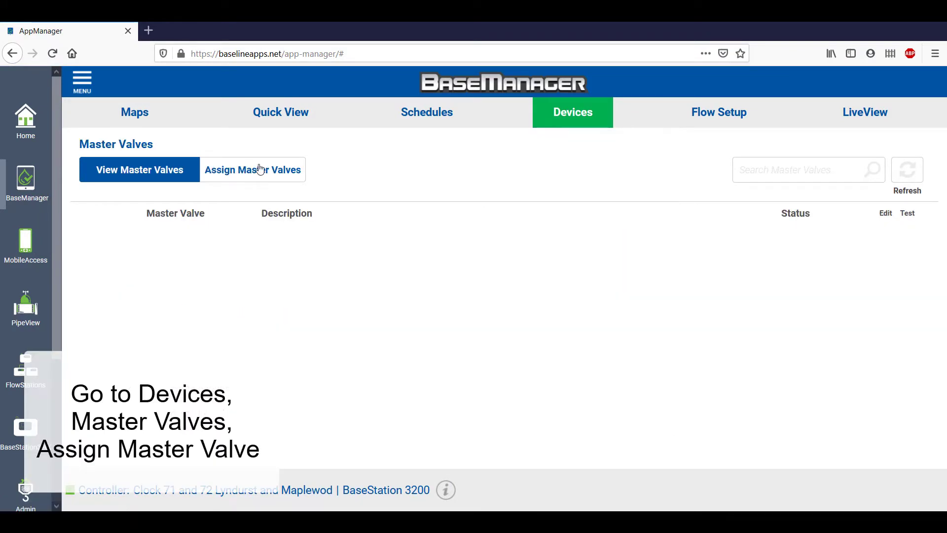
click(261, 170)
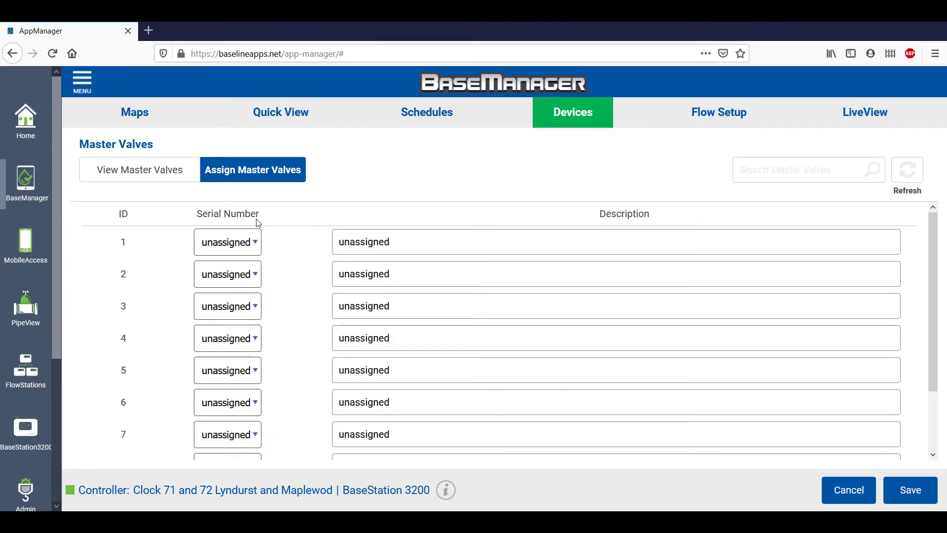
click(253, 243)
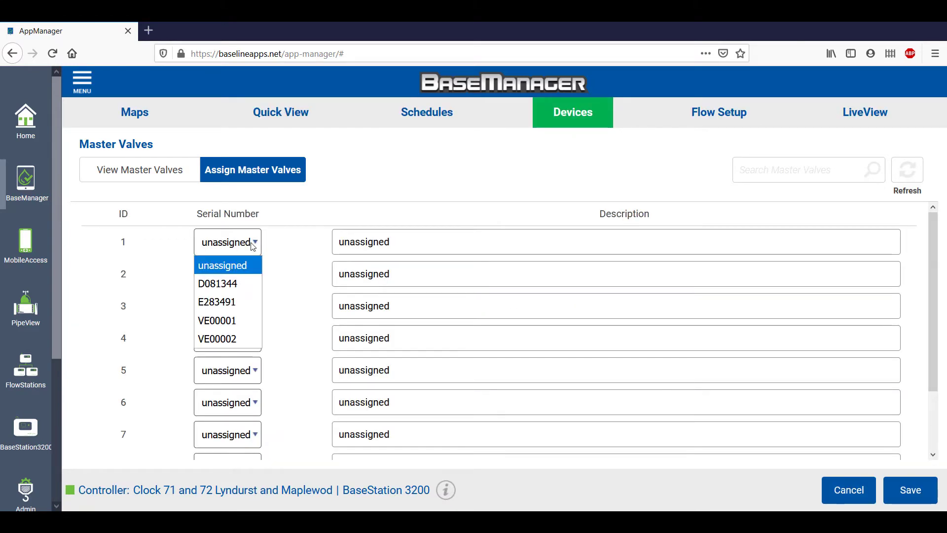
click(238, 283)
triple_click(373, 241)
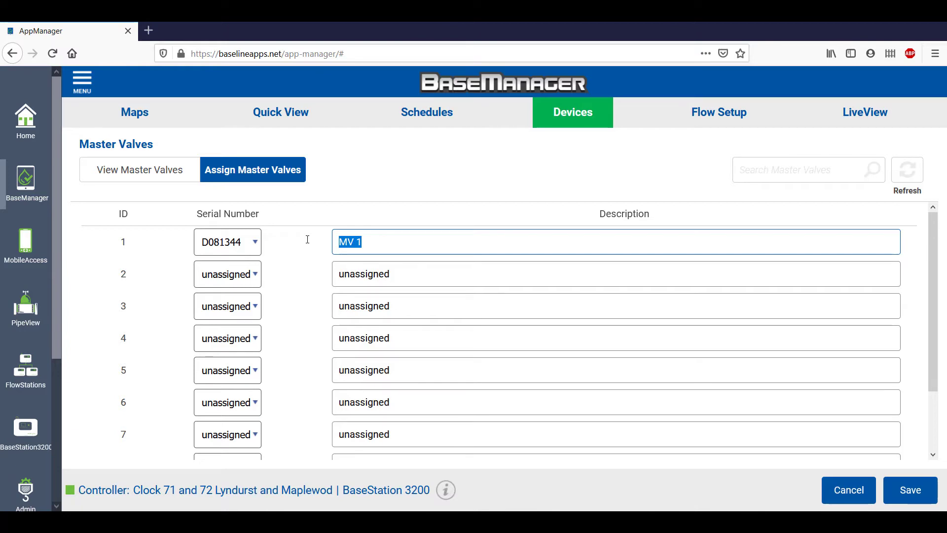
text(Front street master v)
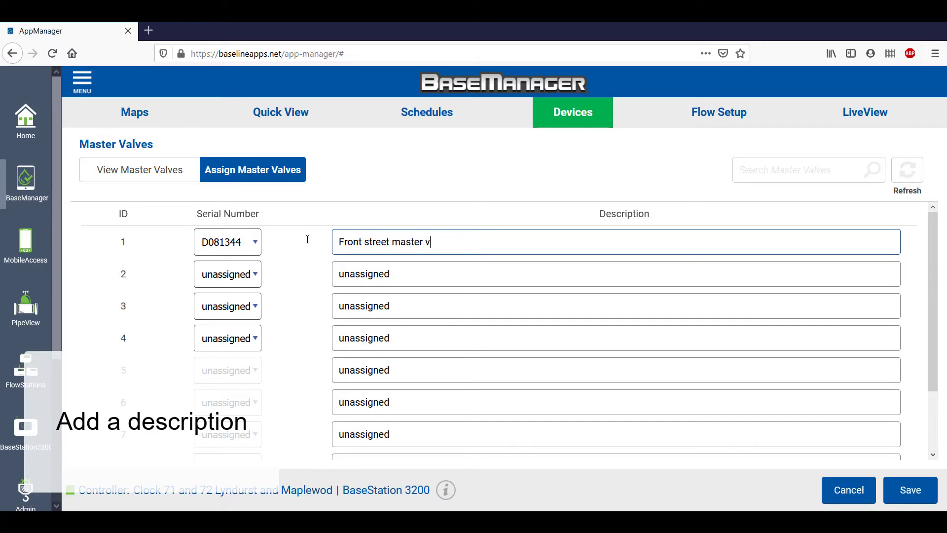
text(alve, 2")
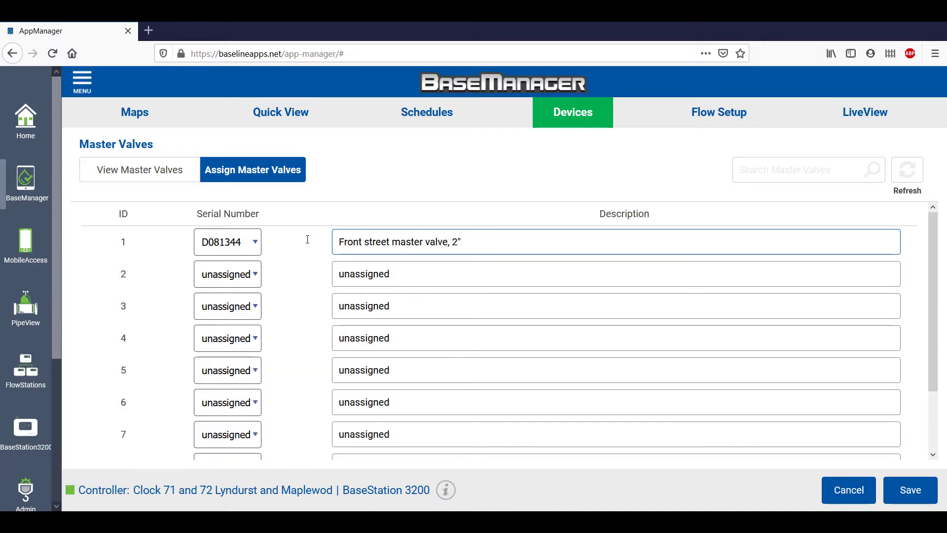
Step: Give master valve 2 serial VE00002 with description 'West side master valve, 3"' and save
click(257, 277)
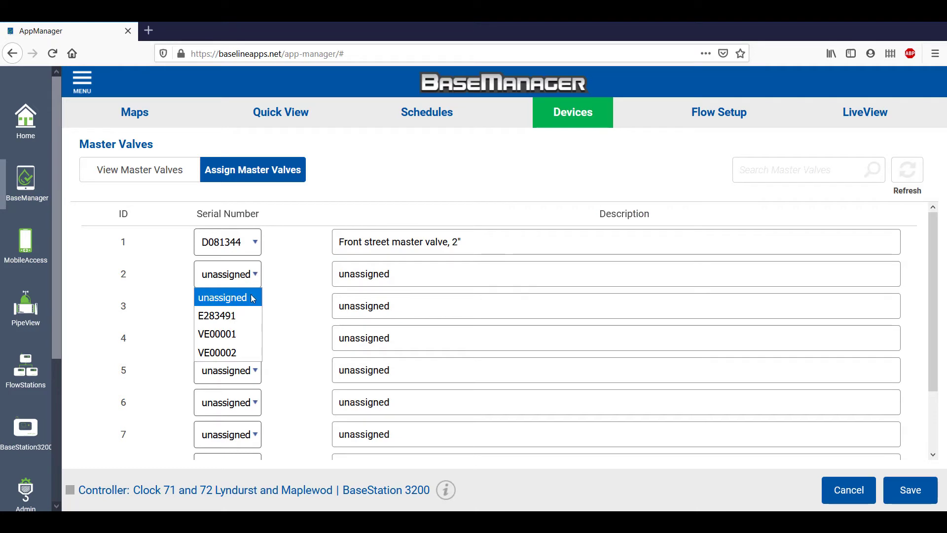
click(231, 352)
text(West side master valve, 3")
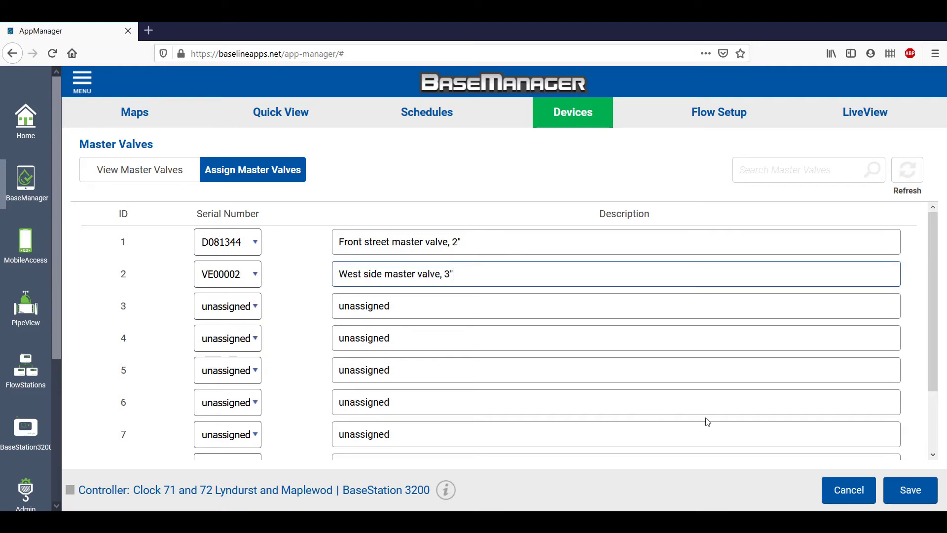
click(903, 486)
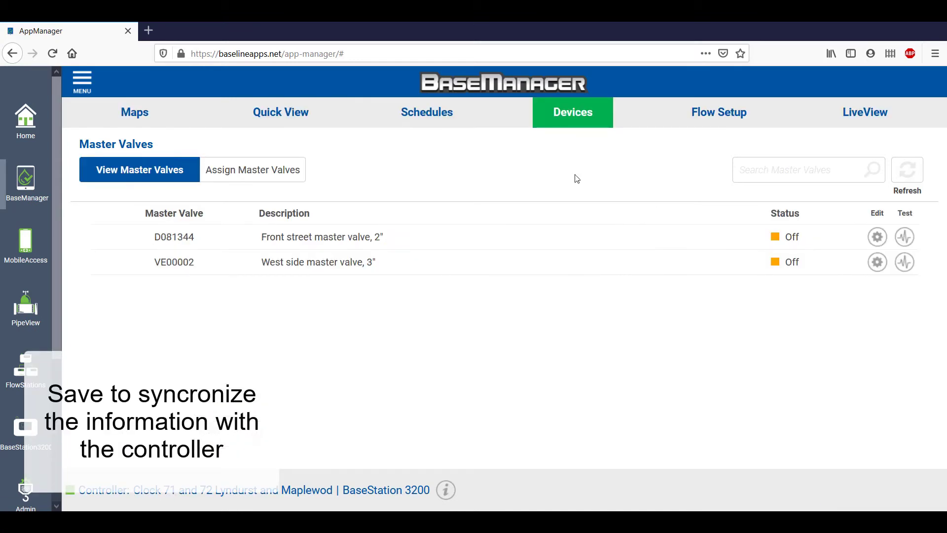
Step: Assign flow meter 1 serial PFS2133, describe it 'Front street flow meter', and save
click(574, 126)
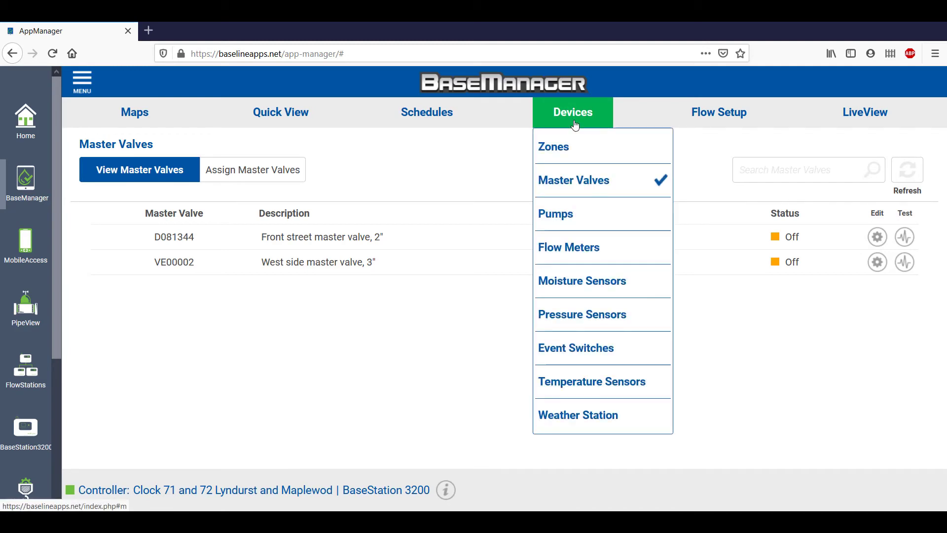
click(575, 246)
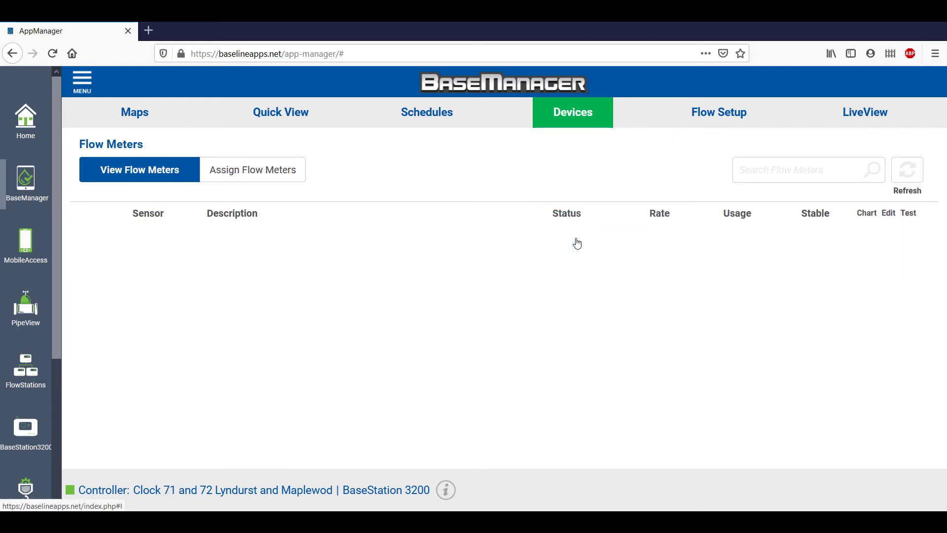
click(235, 168)
click(227, 242)
click(217, 281)
click(366, 242)
text(FM 1)
key(BackSpace)
key(BackSpace)
key(BackSpace)
key(BackSpace)
text(Fro)
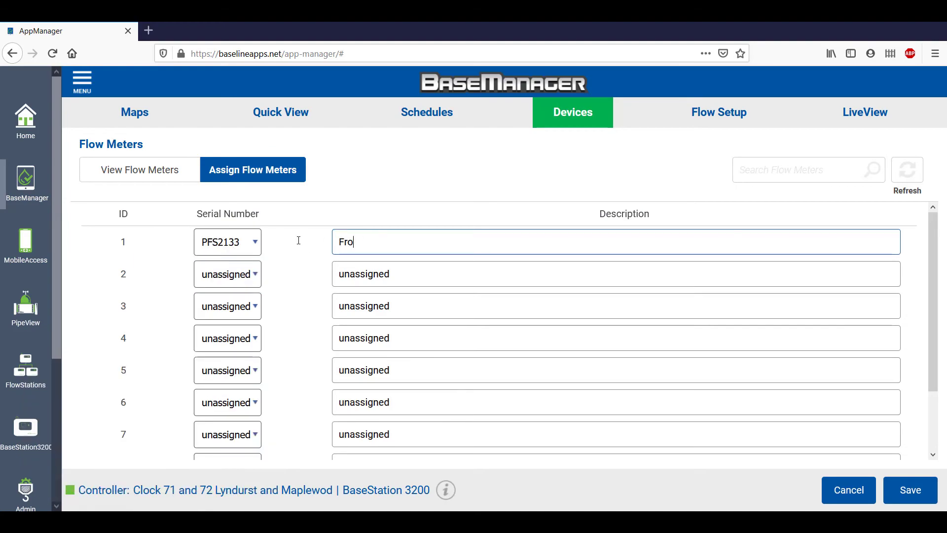
text(nt street flow meter)
click(910, 489)
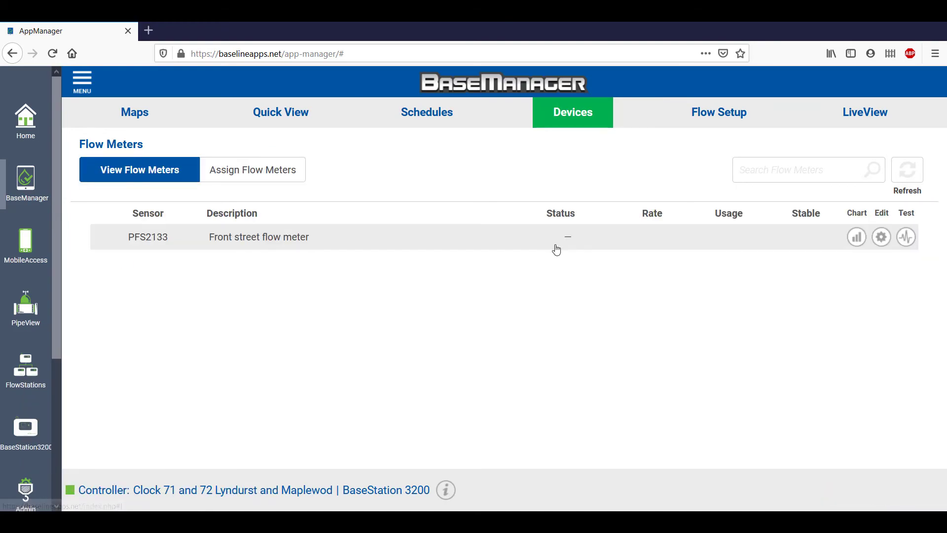